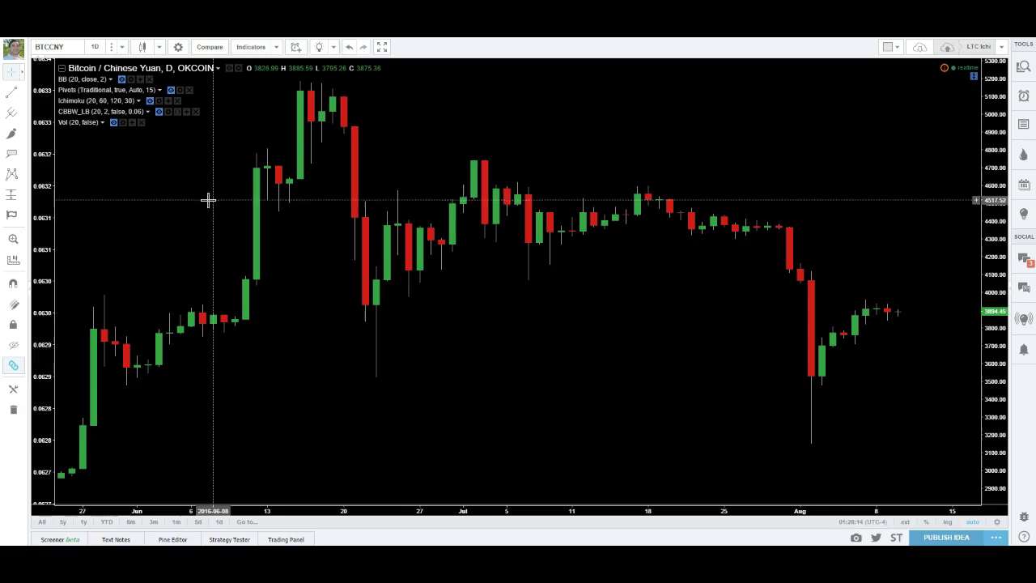
- Switch the BTCCNY daily chart from candlesticks to Point & Figure and zoom in
left_click(181, 191)
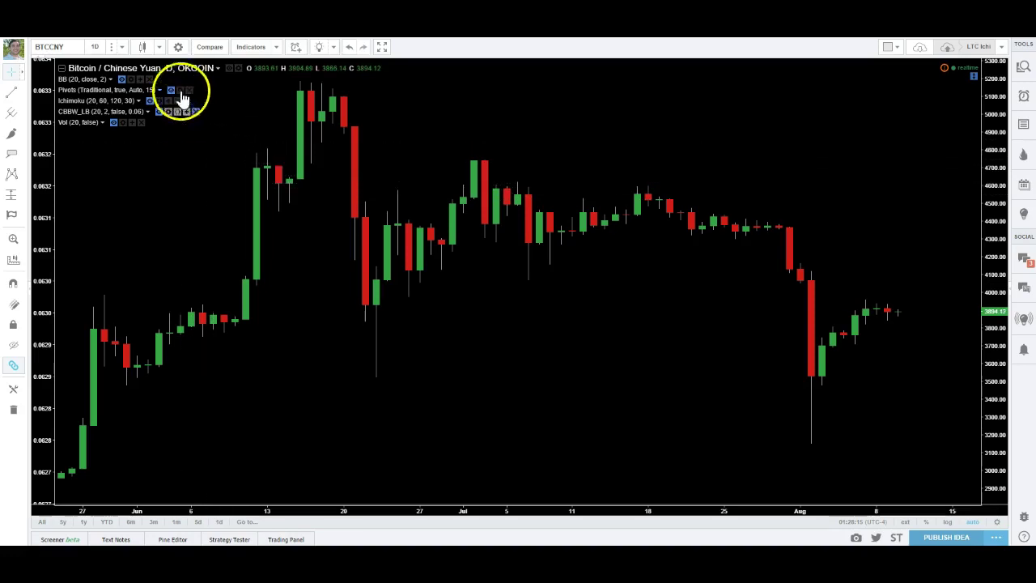
left_click(144, 50)
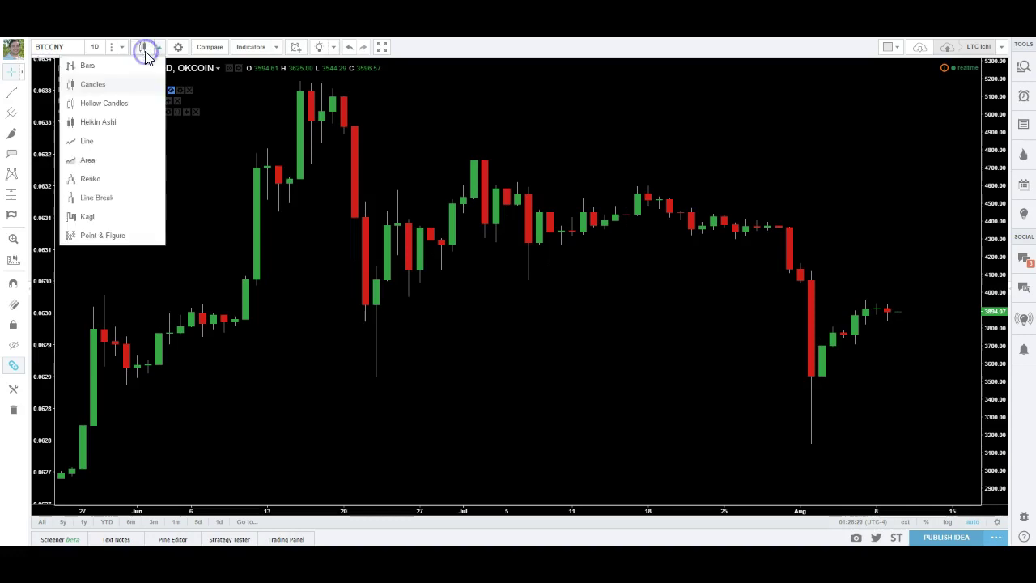
left_click(104, 234)
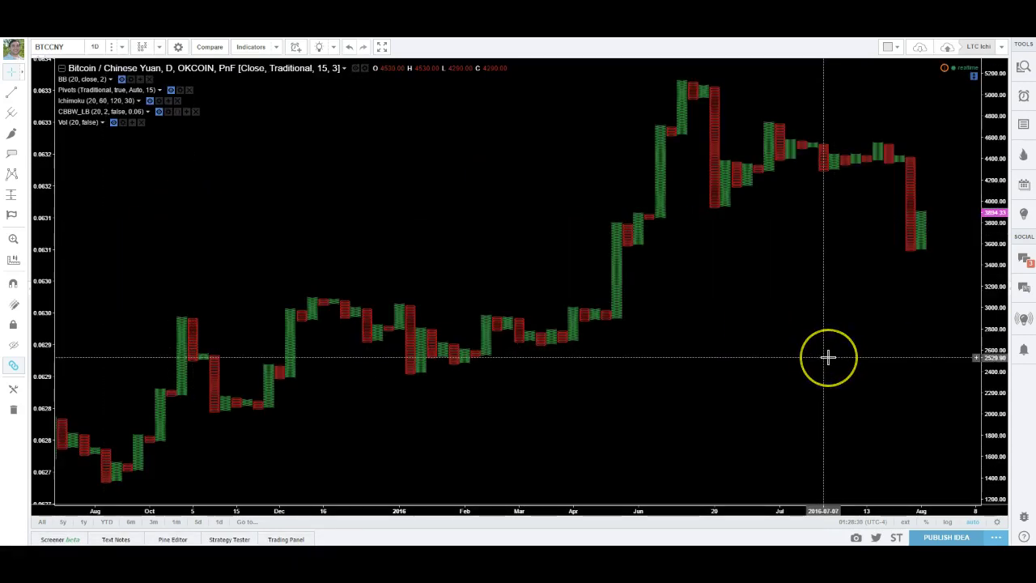
scroll(826, 357, "up", 3)
scroll(814, 364, "up", 3)
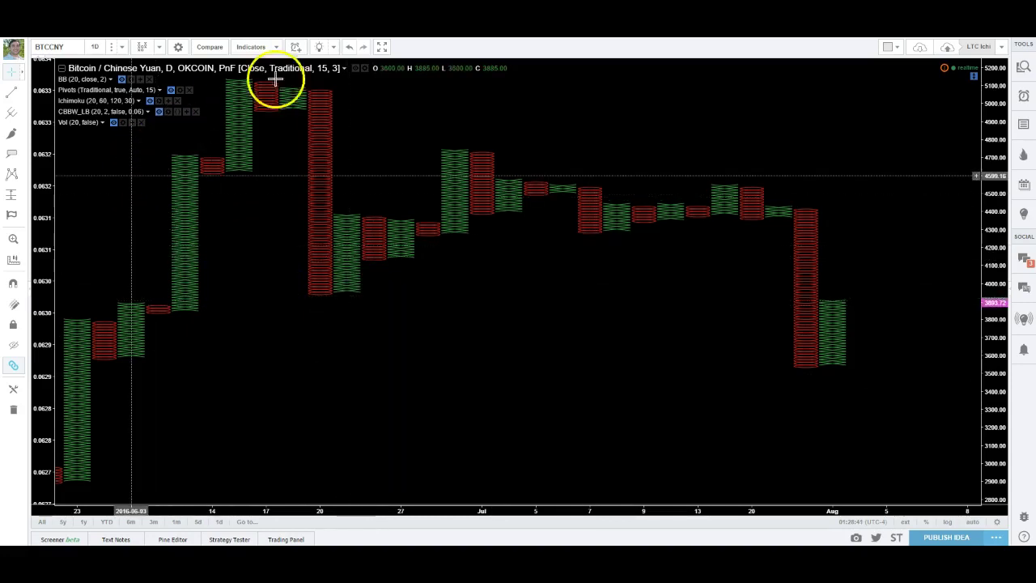
- Open the Point & Figure style settings and select the Box Size value for editing
left_click(365, 69)
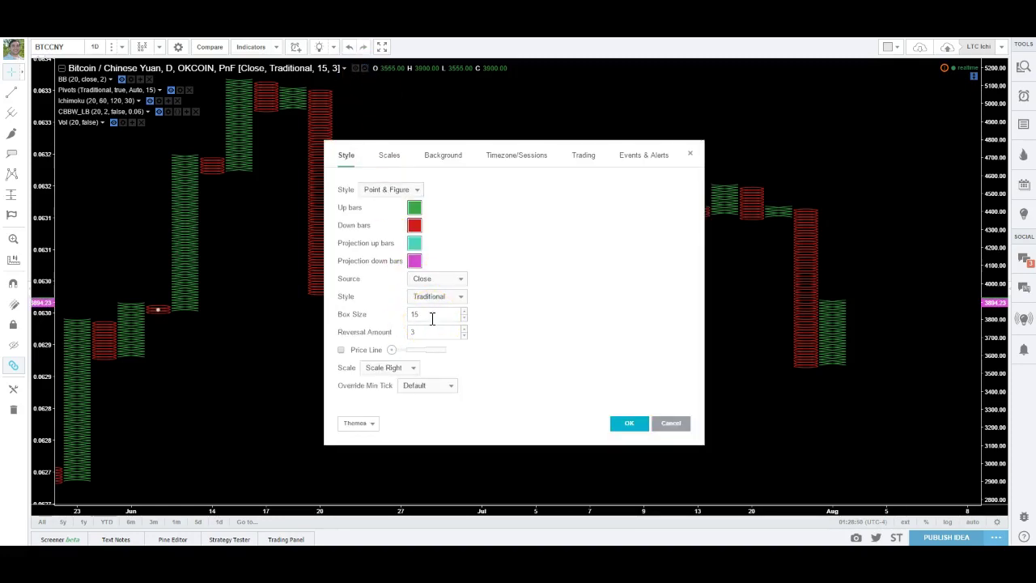
left_click(423, 309)
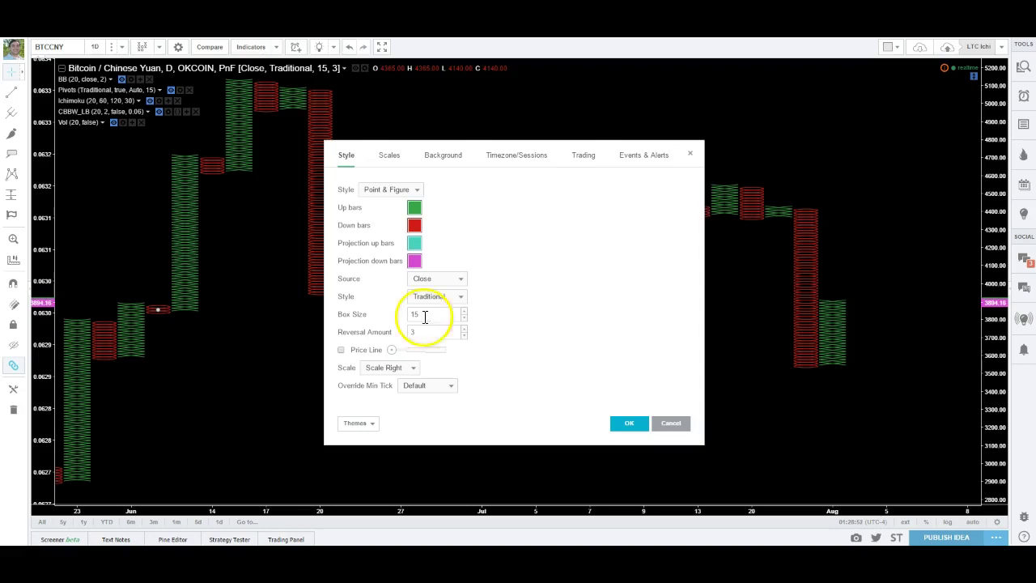
left_click(260, 240)
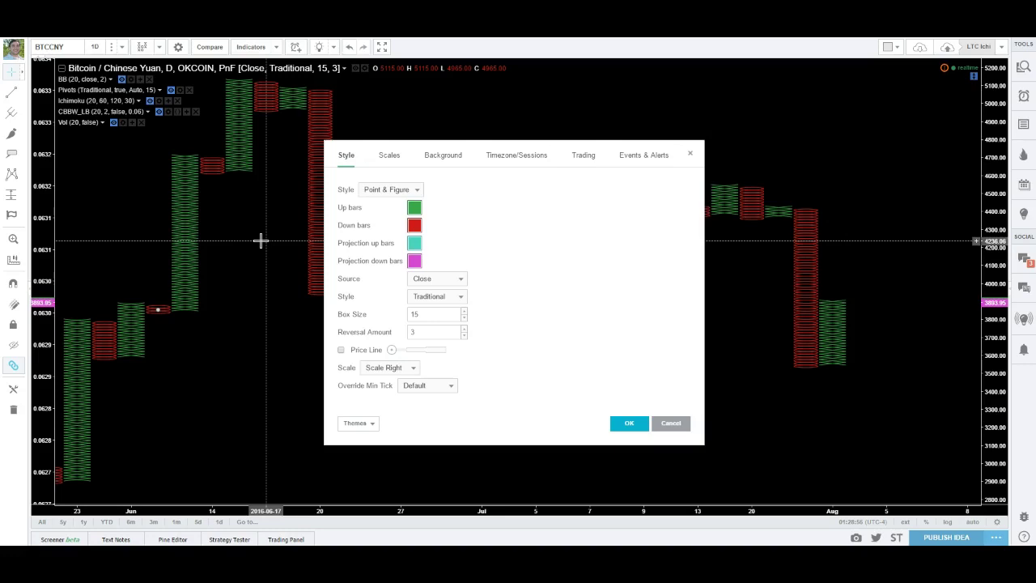
left_click(412, 311)
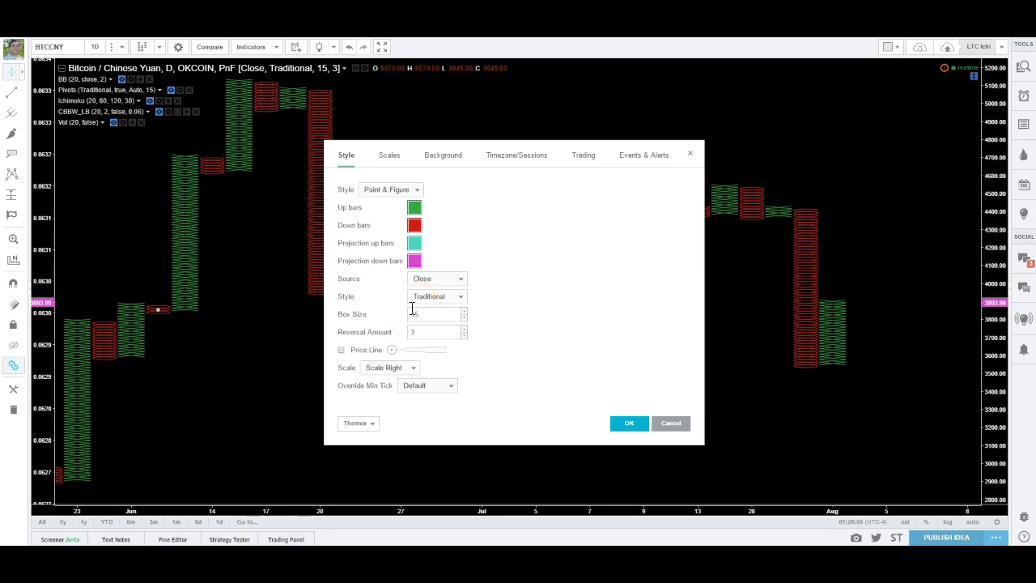
left_click(424, 313)
- Apply box size 60, pan to recent columns, and toggle the price series off and on
type("60")
key("Return")
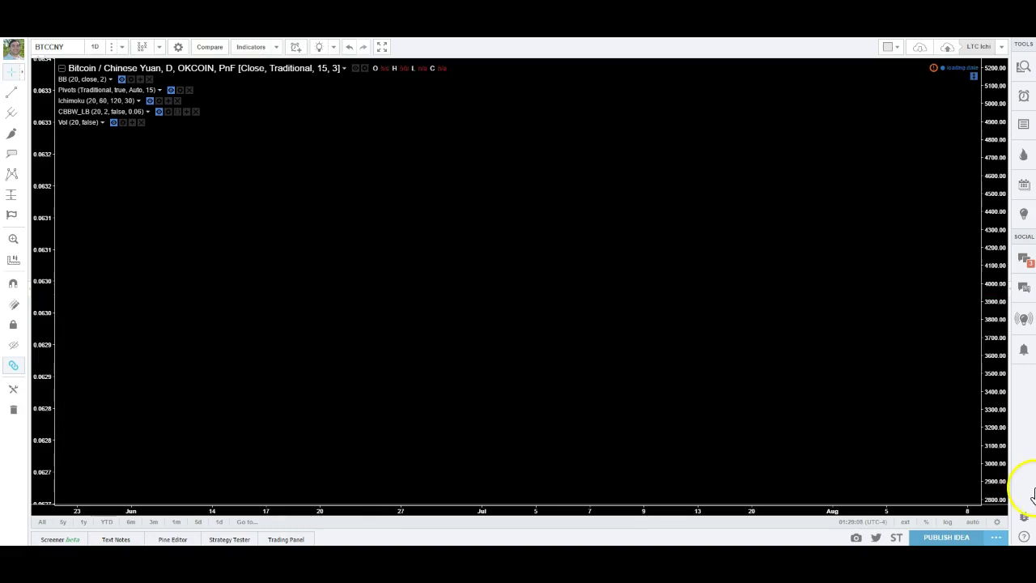
left_click_drag(588, 354, 512, 374)
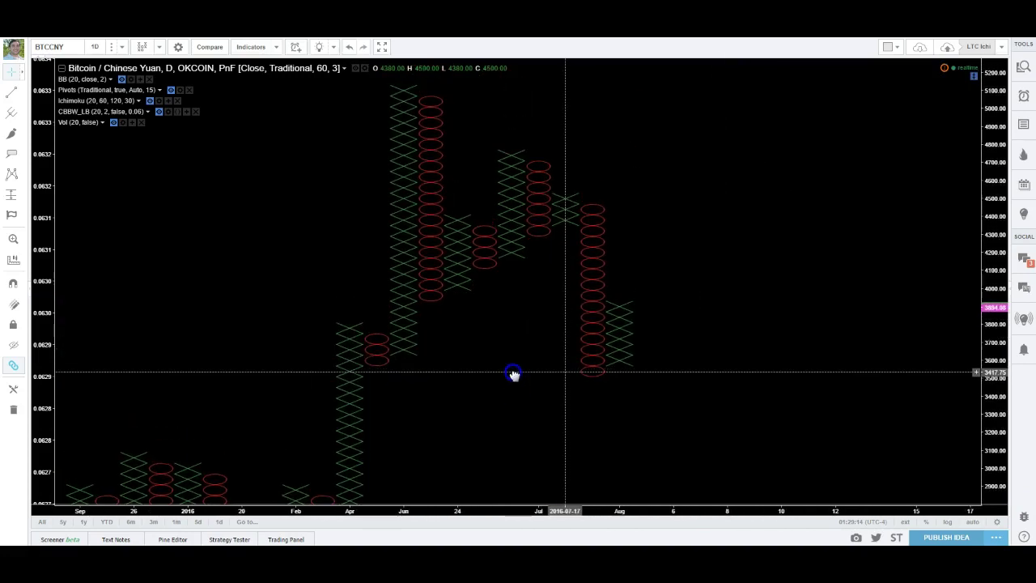
left_click(523, 370)
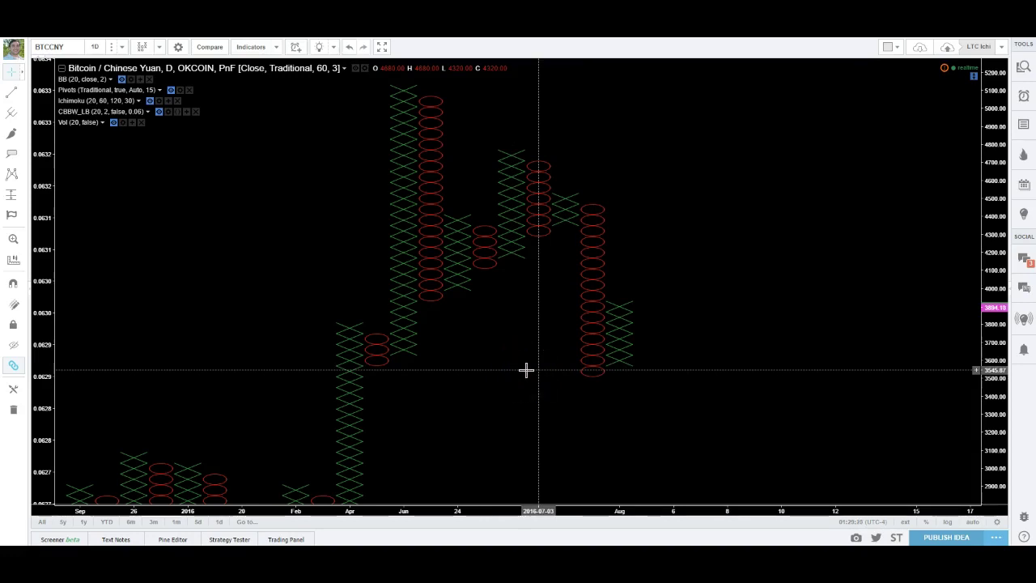
left_click(356, 70)
left_click(356, 70)
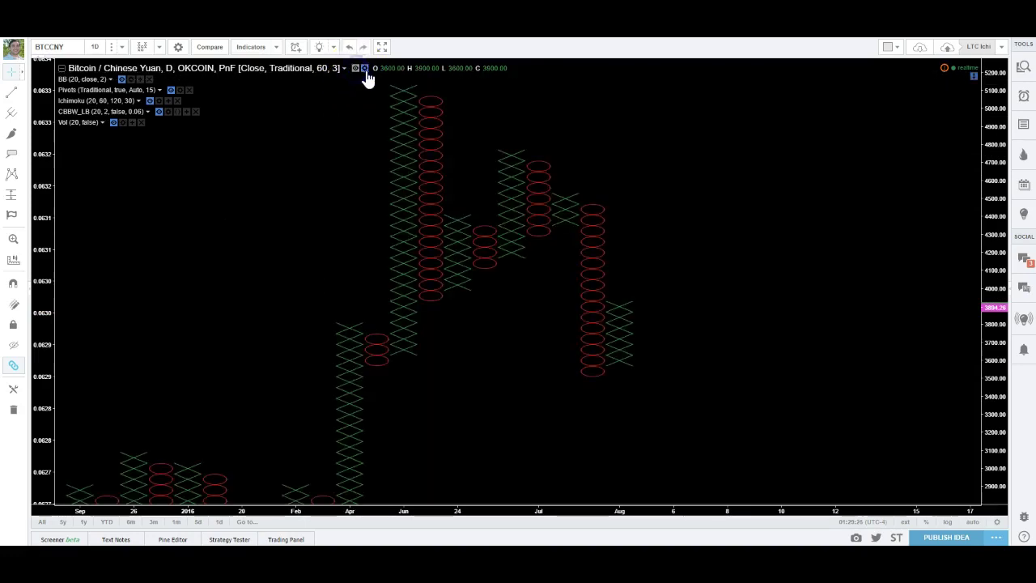
- Reset the box size to 15 and stretch the price scale so columns grow taller
double_click(444, 315)
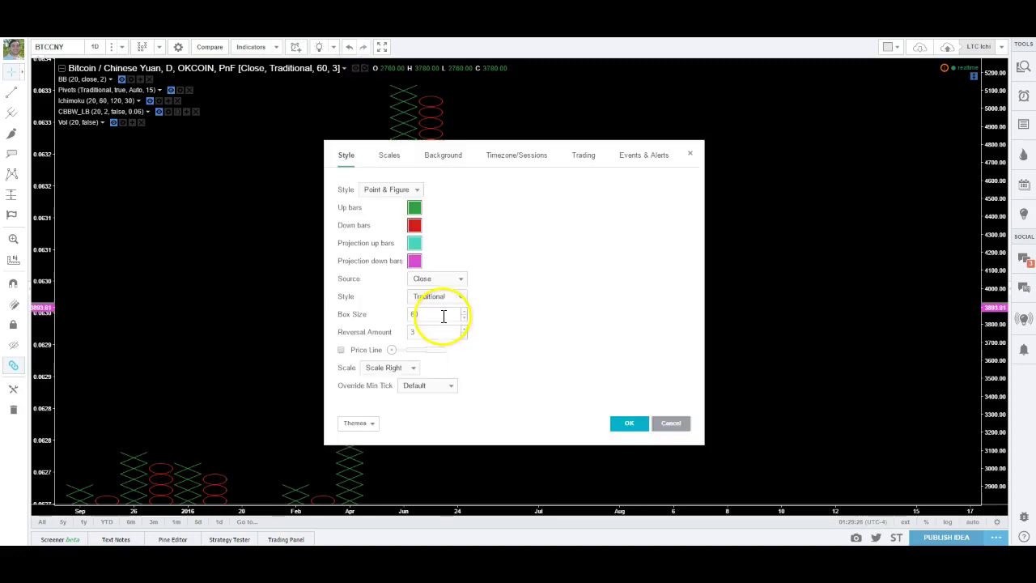
left_click(432, 321)
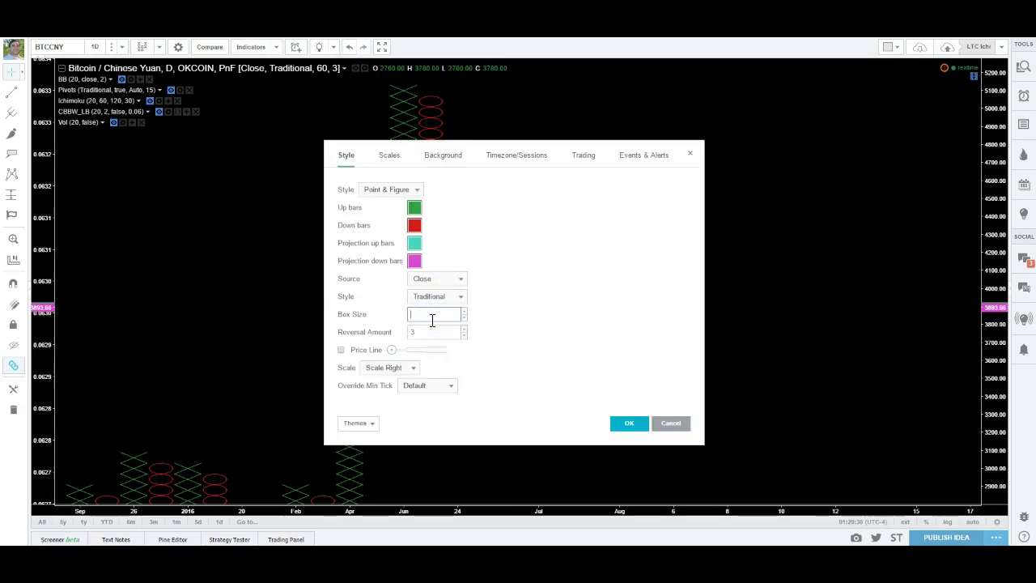
type("15")
key("Return")
left_click(469, 289)
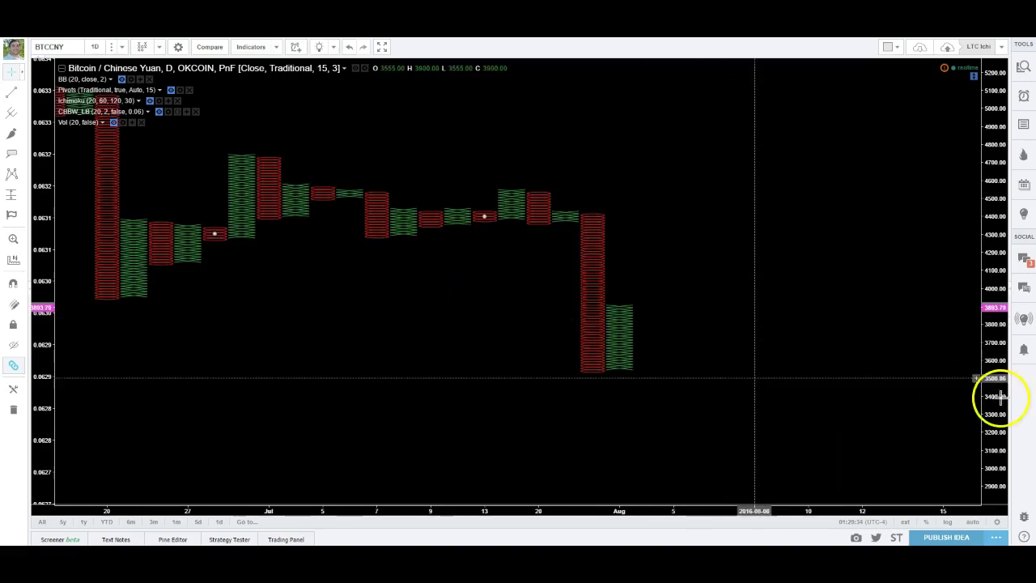
left_click_drag(1001, 415, 594, 446)
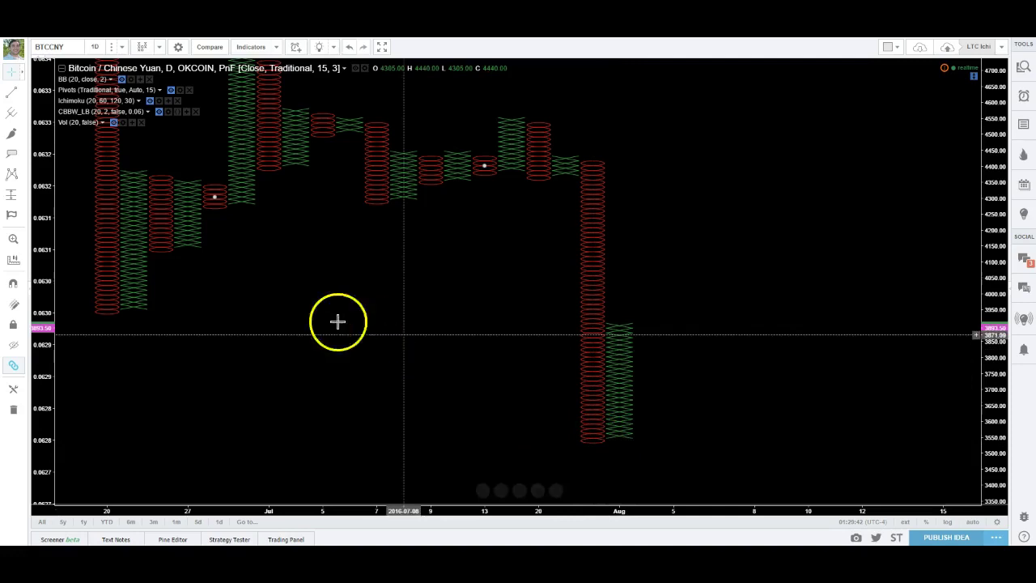
mouse_move(187, 195)
left_mouse_down()
mouse_move(213, 197)
mouse_move(336, 73)
mouse_move(200, 192)
mouse_move(321, 97)
mouse_move(347, 62)
mouse_move(335, 76)
mouse_move(366, 78)
left_mouse_up()
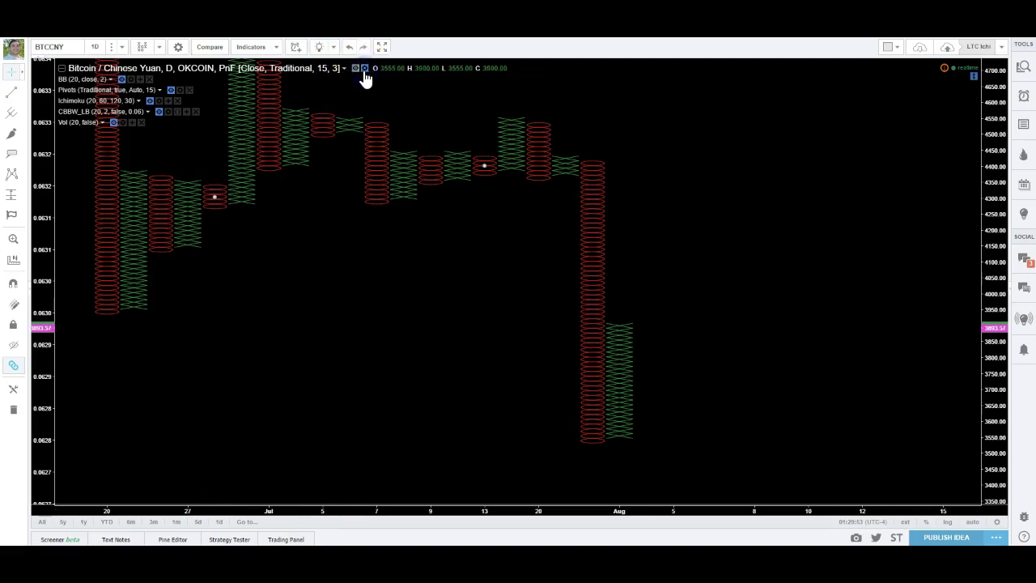
- Change the reversal amount to 6, then shift the view and compress the price scale
left_click(365, 72)
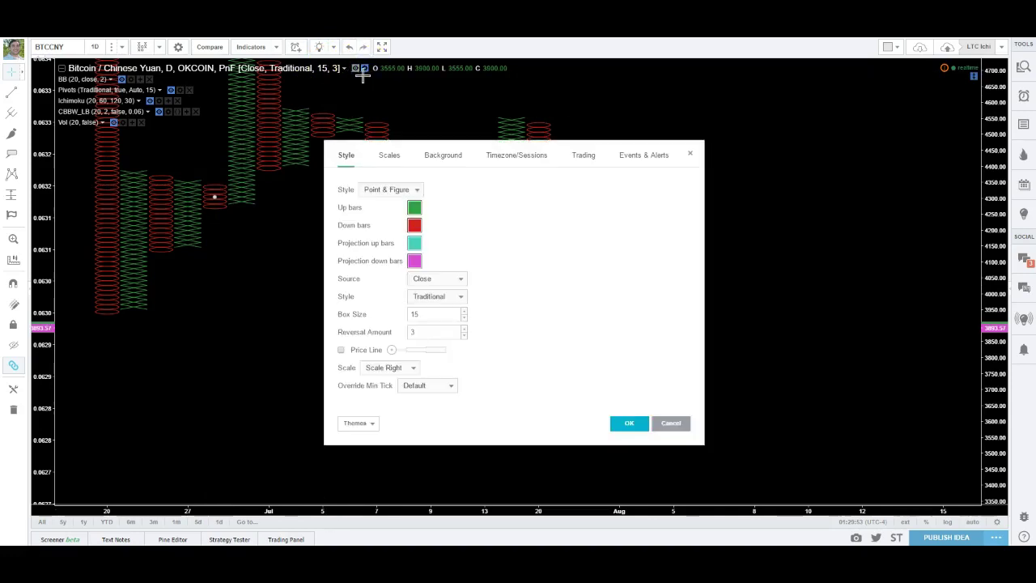
left_click(416, 330)
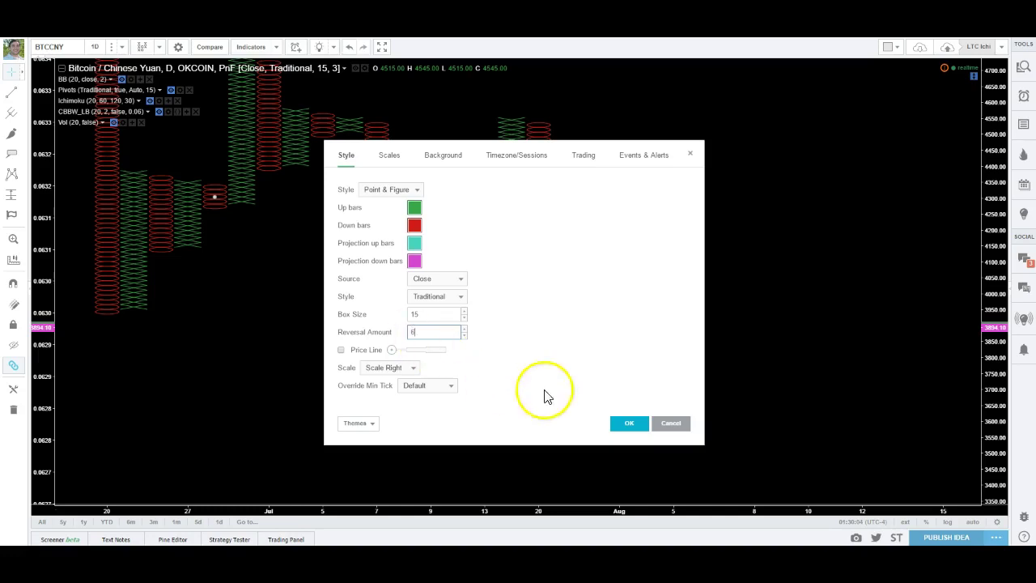
left_click(623, 423)
left_click(457, 378)
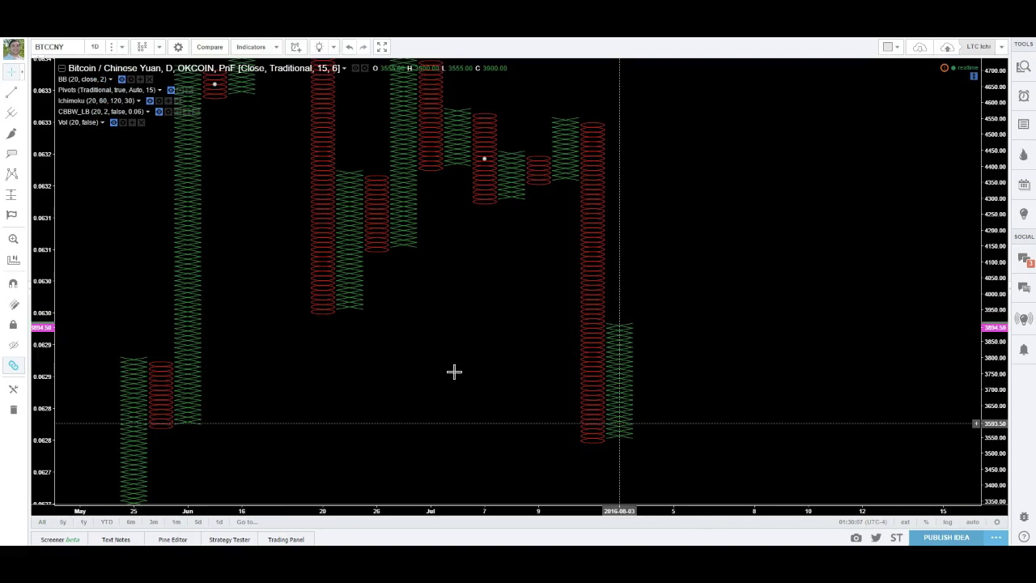
left_click_drag(492, 364, 479, 436)
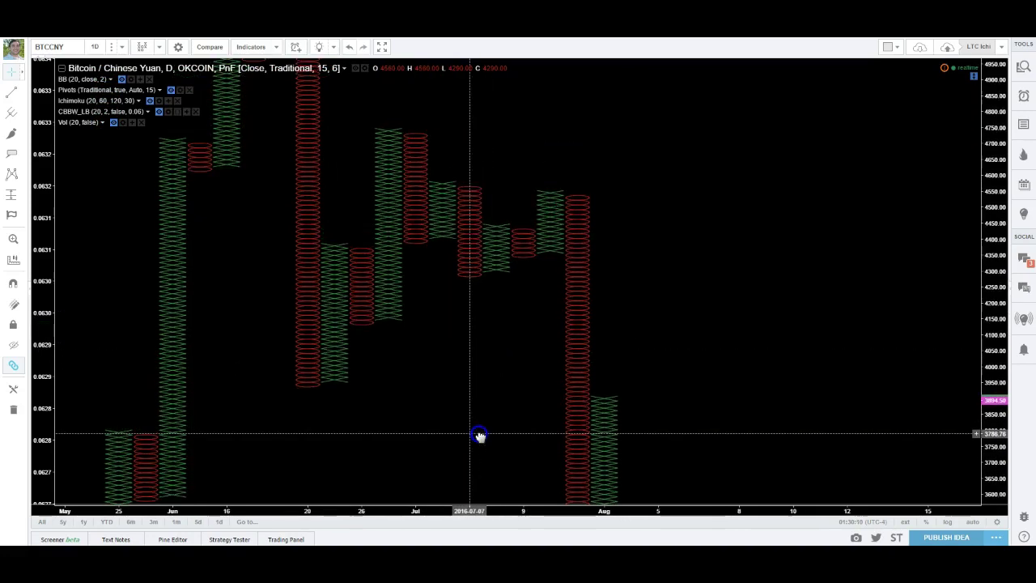
left_click_drag(997, 263, 1011, 340)
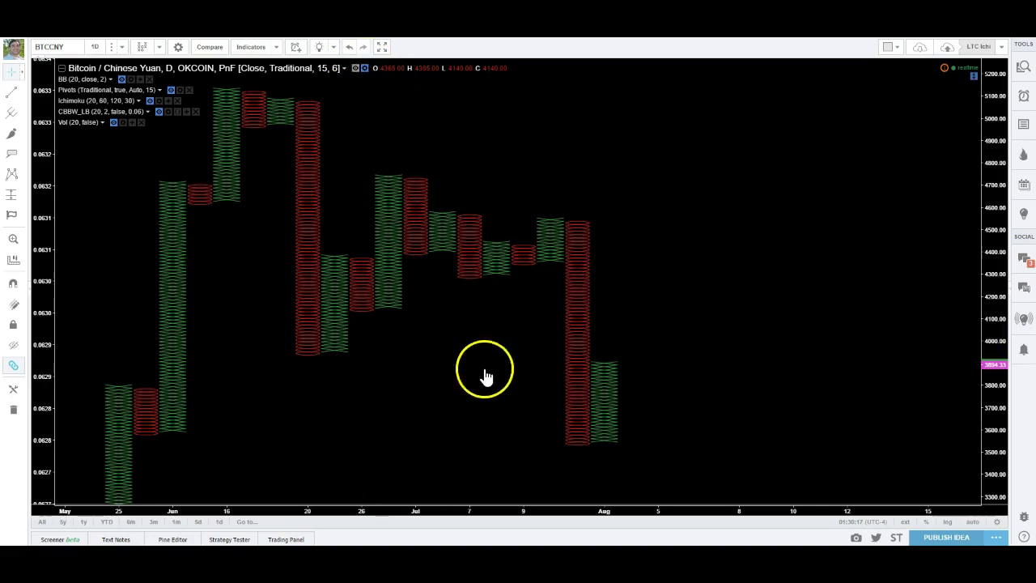
double_click(199, 195)
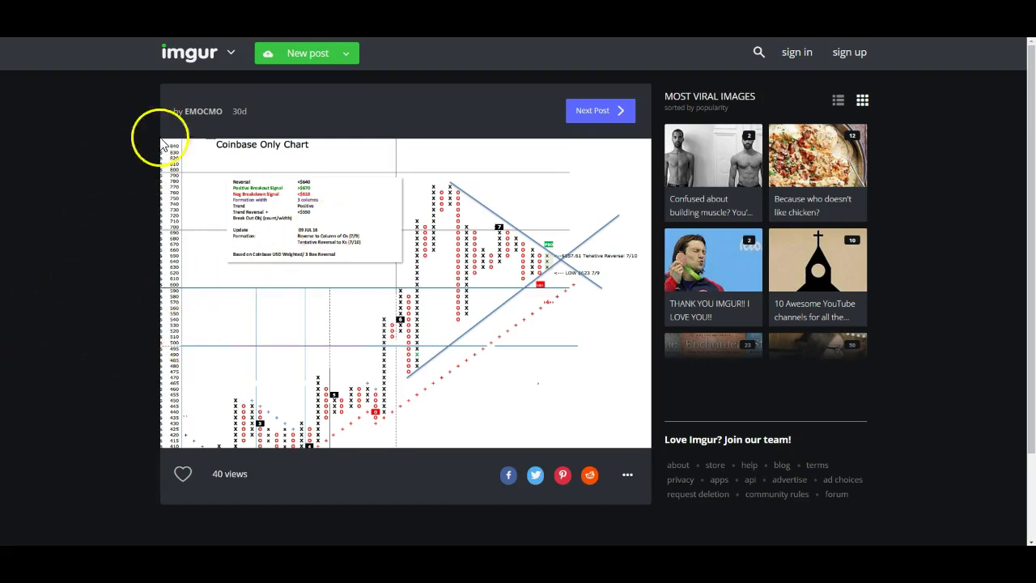
- View the Coinbase Only Chart image full-size on Imgur, then go to the PnF subreddit
double_click(245, 112)
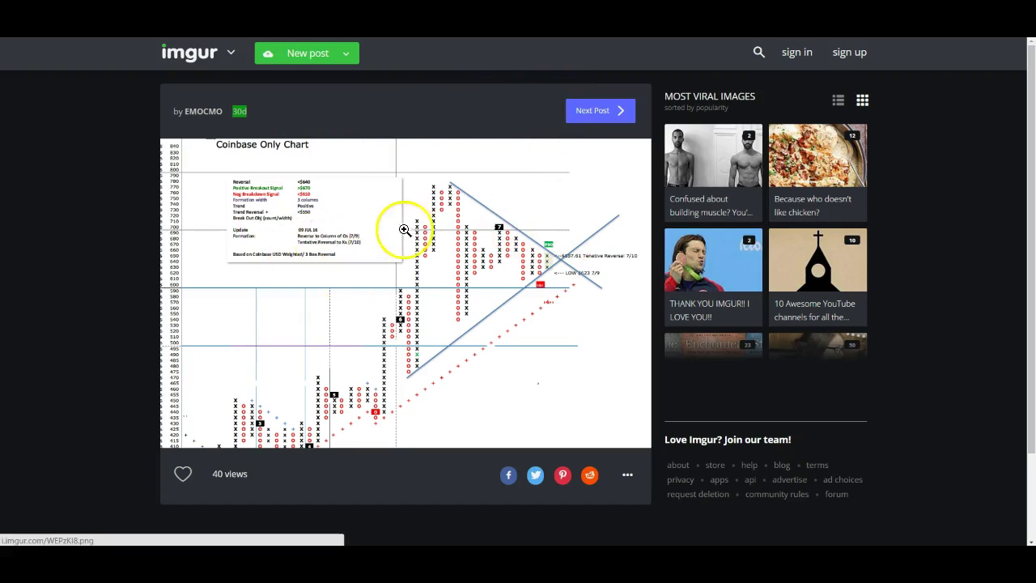
left_click(386, 432)
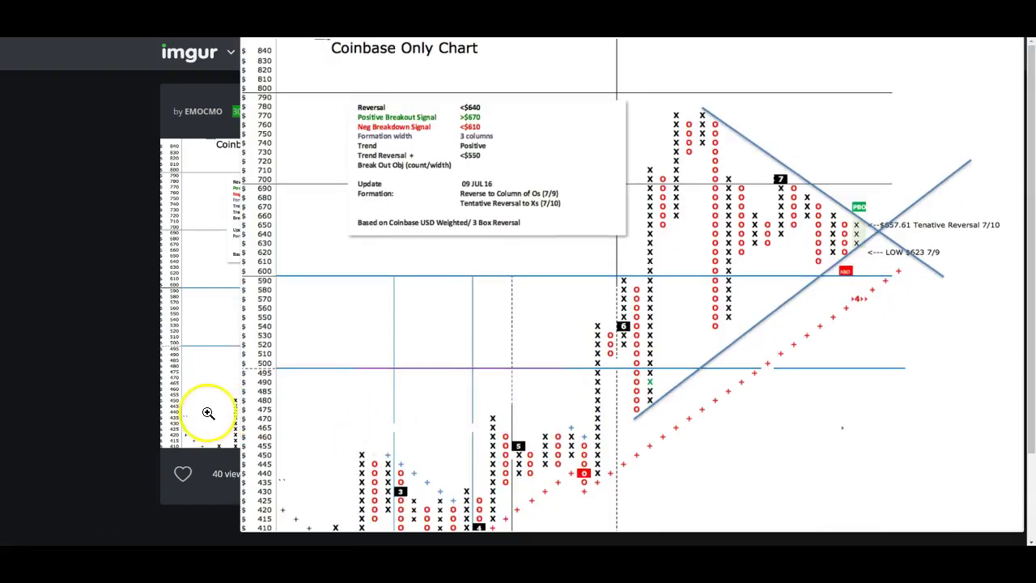
left_click(10, 368)
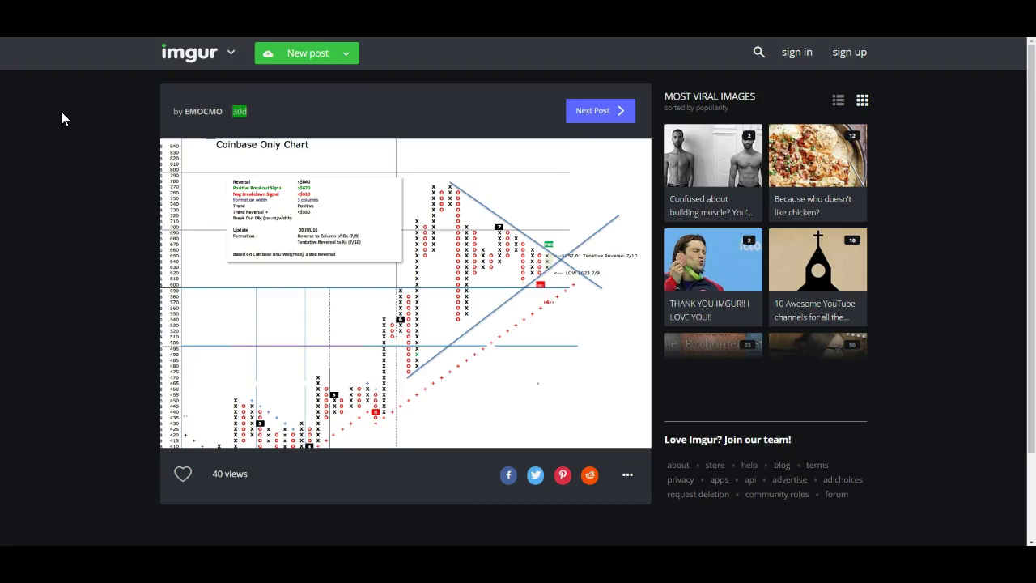
left_click(59, 85)
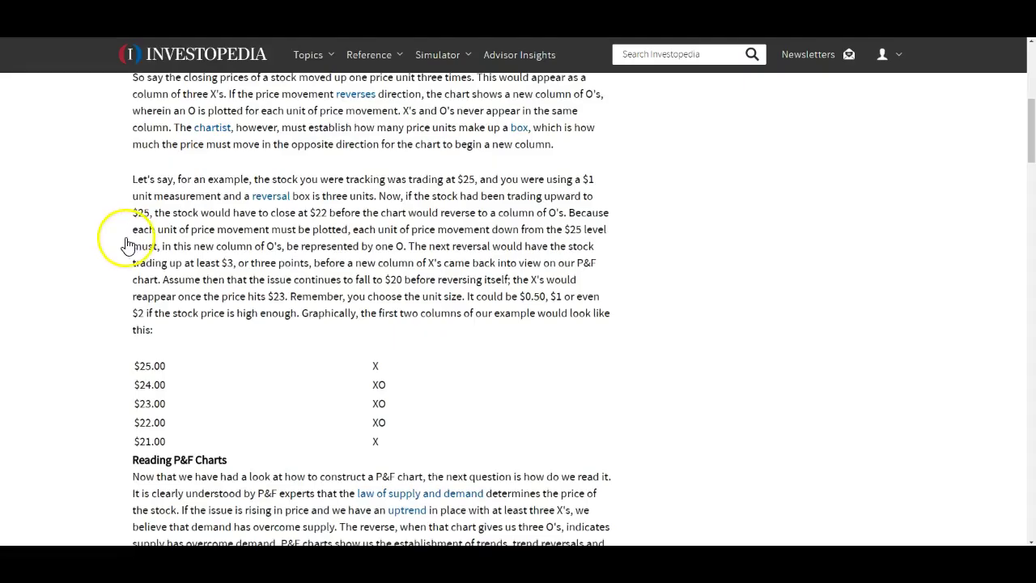
- Scroll the Investopedia point-and-figure article to Figure 1's trend examples
scroll(121, 234, "up", 6)
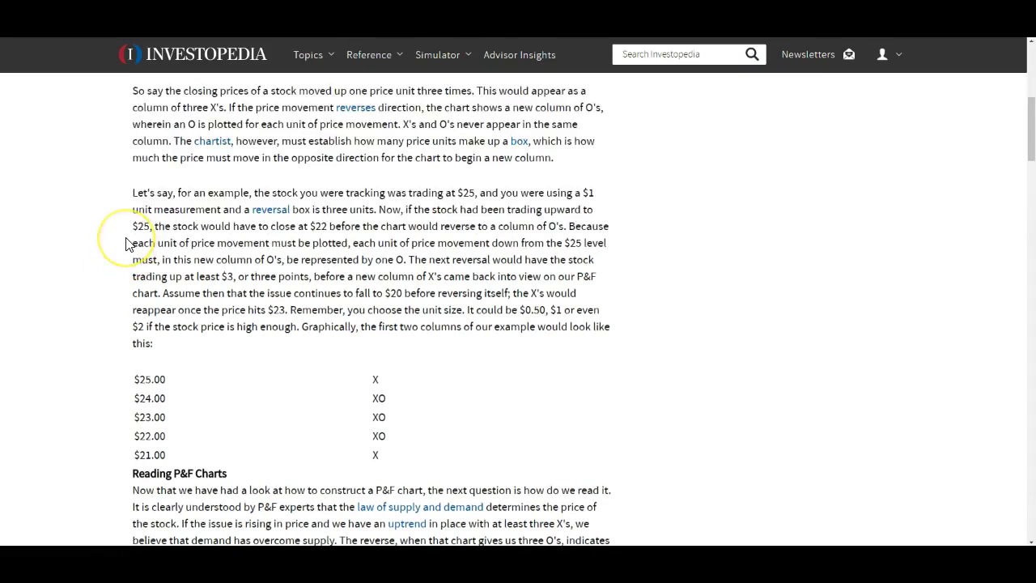
scroll(111, 203, "down", 10)
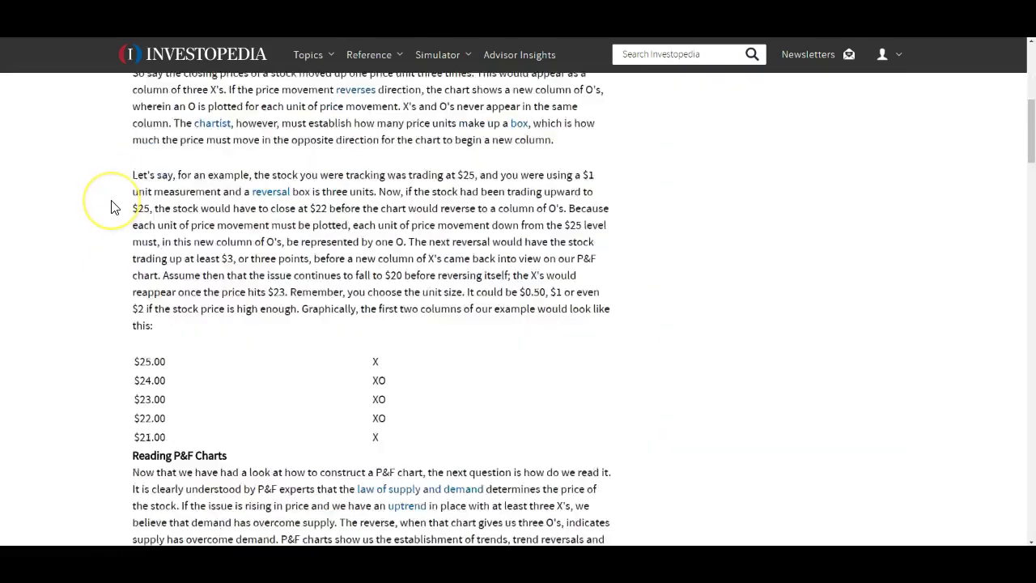